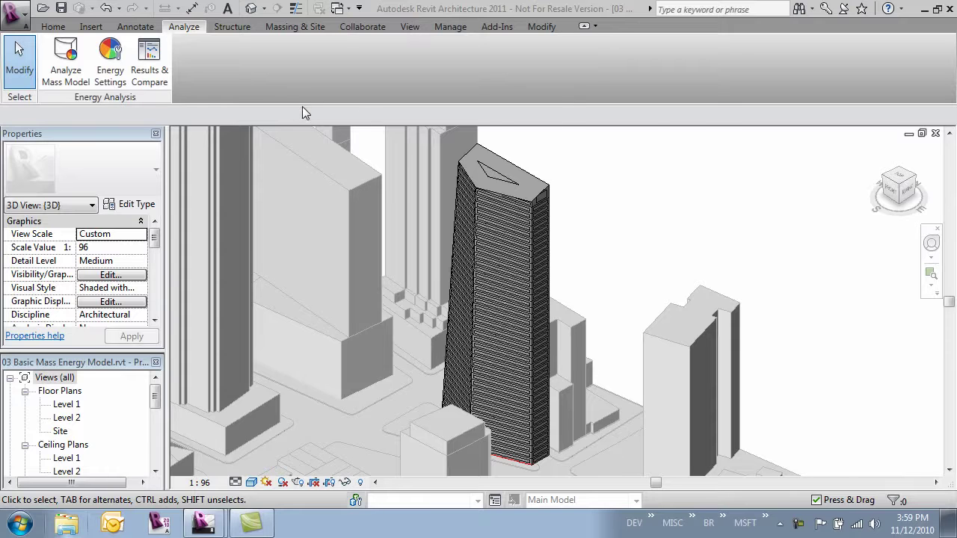
Set the energy model's target percentage glazing to 20%.
{"action": "left_click", "coordinate": [109, 66]}
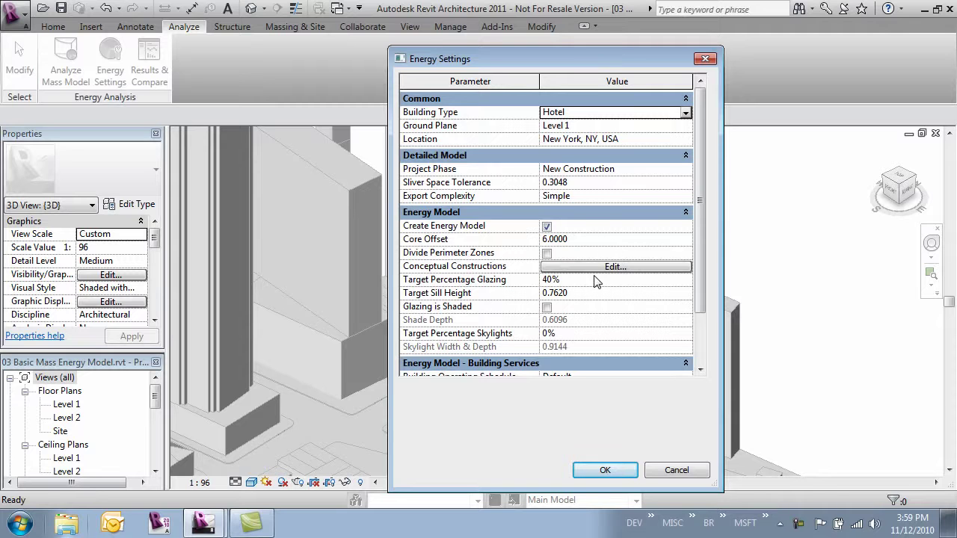
{"action": "left_click", "coordinate": [615, 284]}
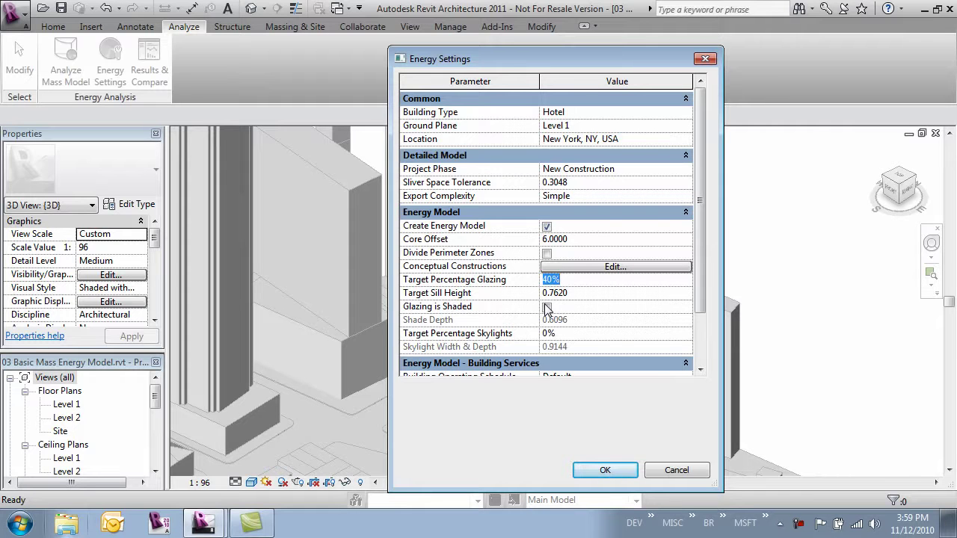
{"action": "type", "text": "20"}
{"action": "key", "text": "Tab"}
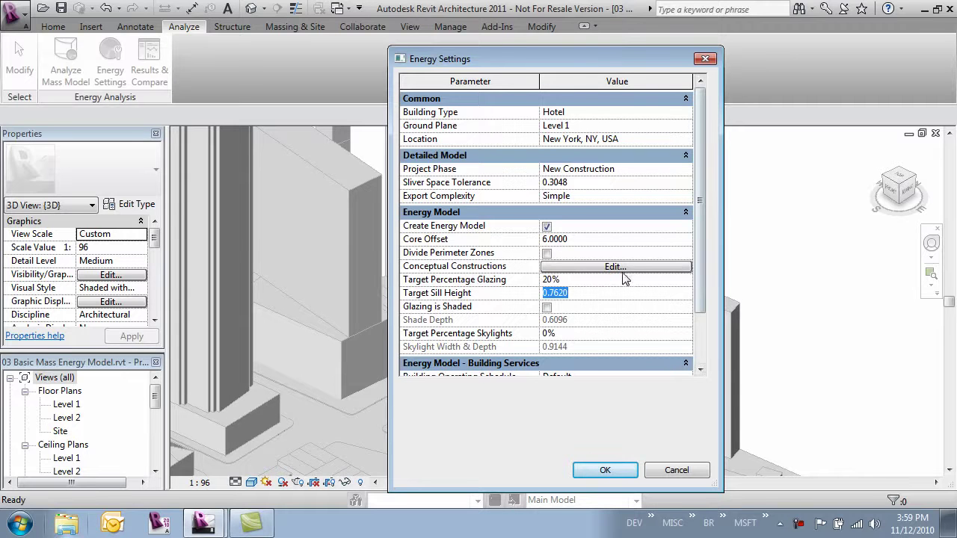
In the conceptual constructions, set Mass Exterior Wall to High Mass Construction – High Insulation and Mass Roof to High Insulation - Cool Roof.
{"action": "left_click", "coordinate": [653, 267]}
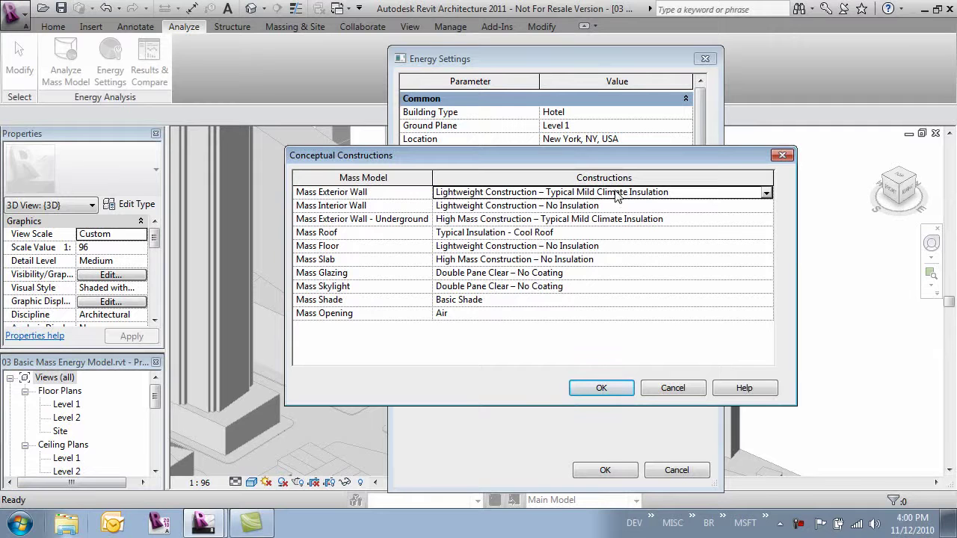
{"action": "left_click", "coordinate": [766, 192]}
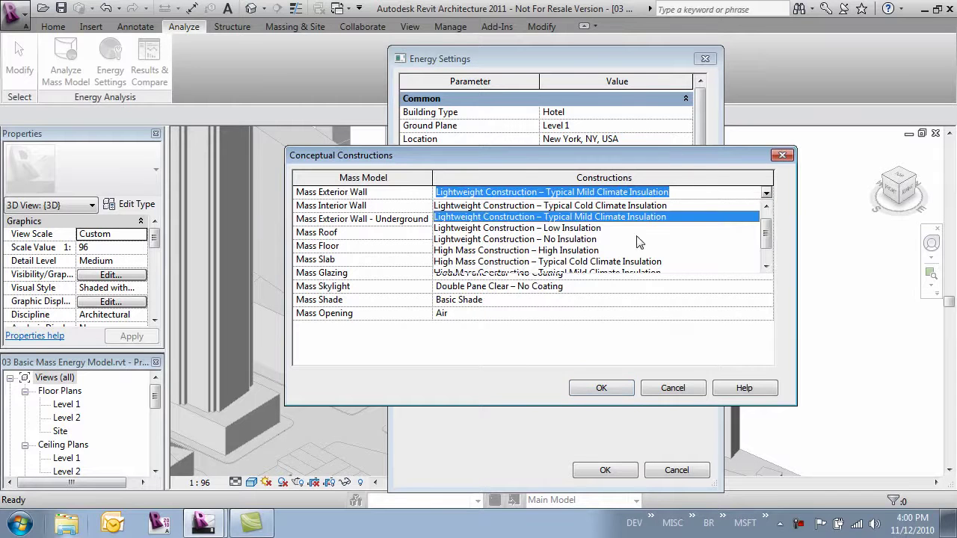
{"action": "left_click", "coordinate": [590, 250]}
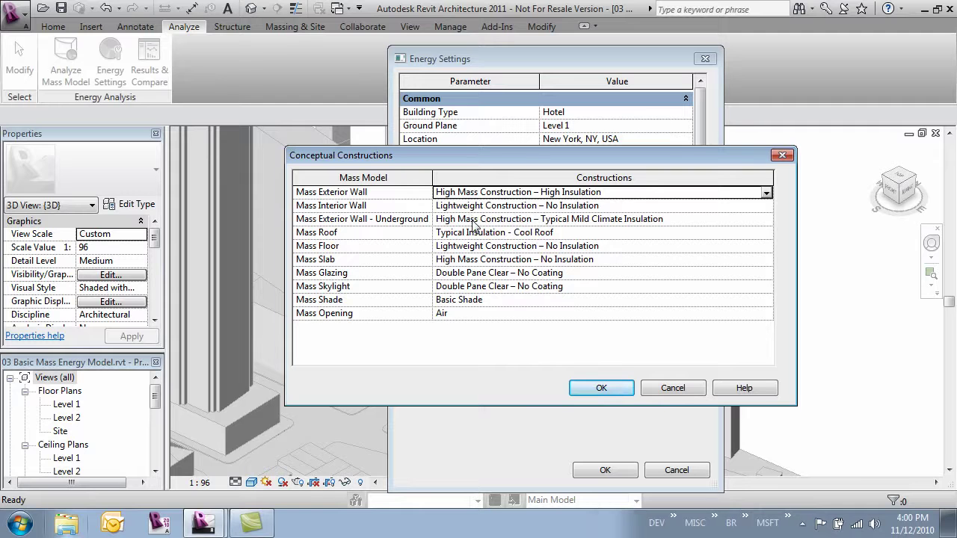
{"action": "left_click", "coordinate": [530, 233]}
{"action": "left_click", "coordinate": [766, 233]}
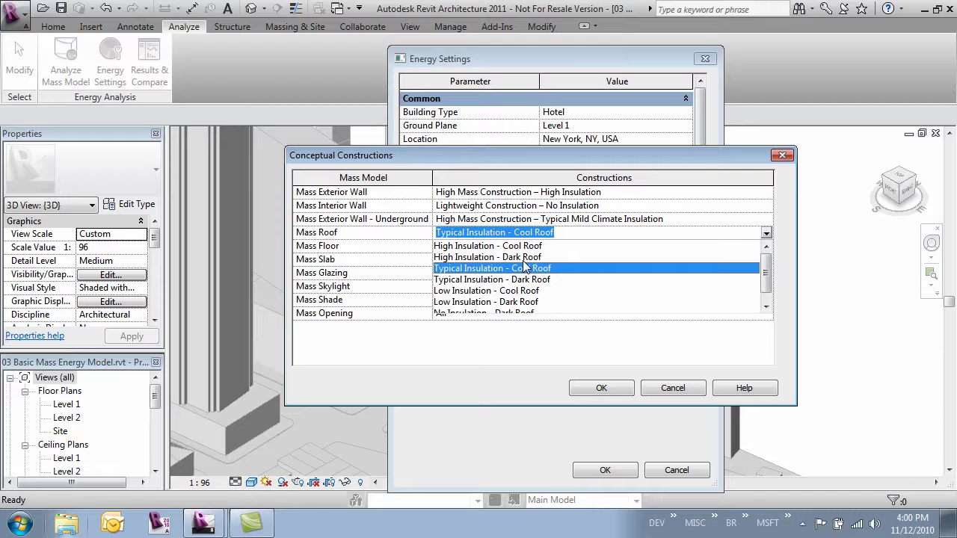
{"action": "left_click", "coordinate": [550, 247]}
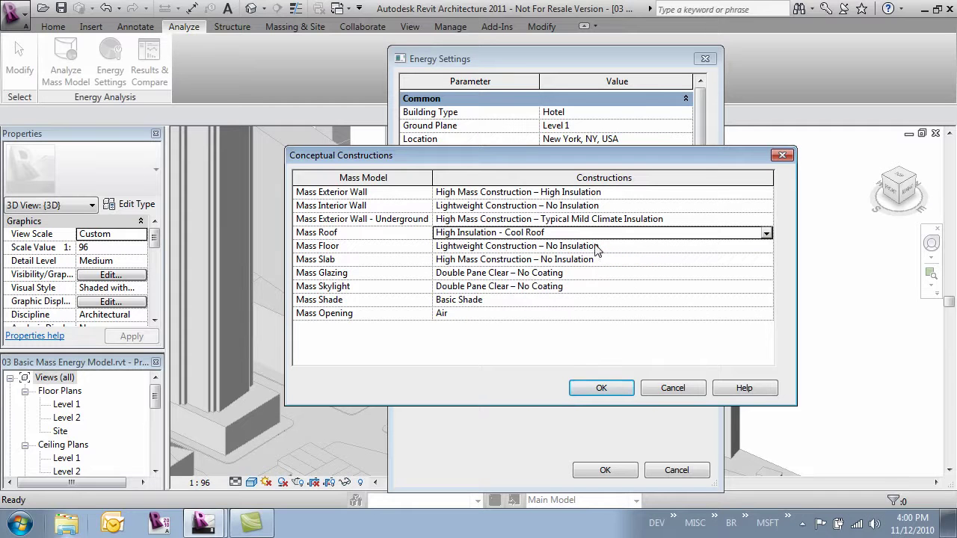
Set the Mass Glazing construction to Double Pane Clear – LowE Cold Climate, High SHGC.
{"action": "left_click", "coordinate": [560, 273]}
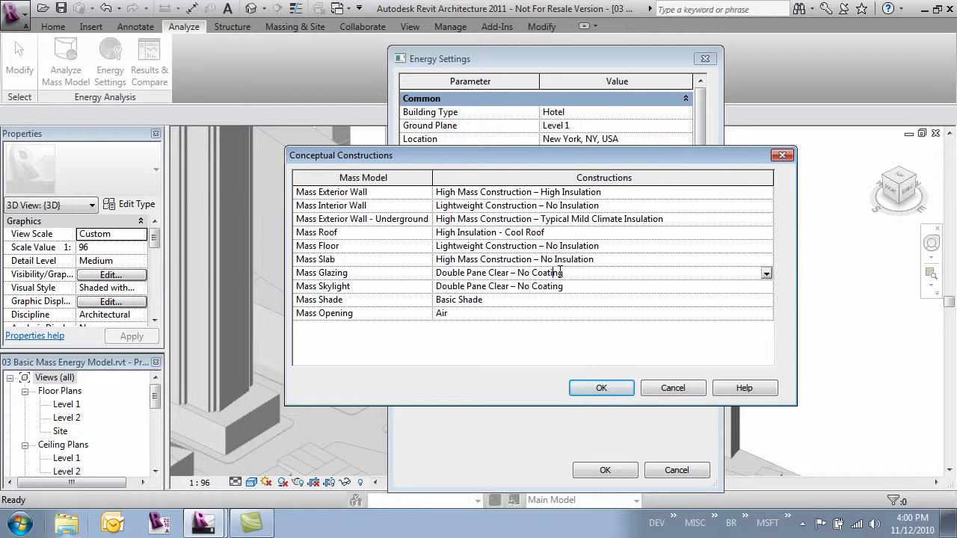
{"action": "left_click", "coordinate": [766, 273]}
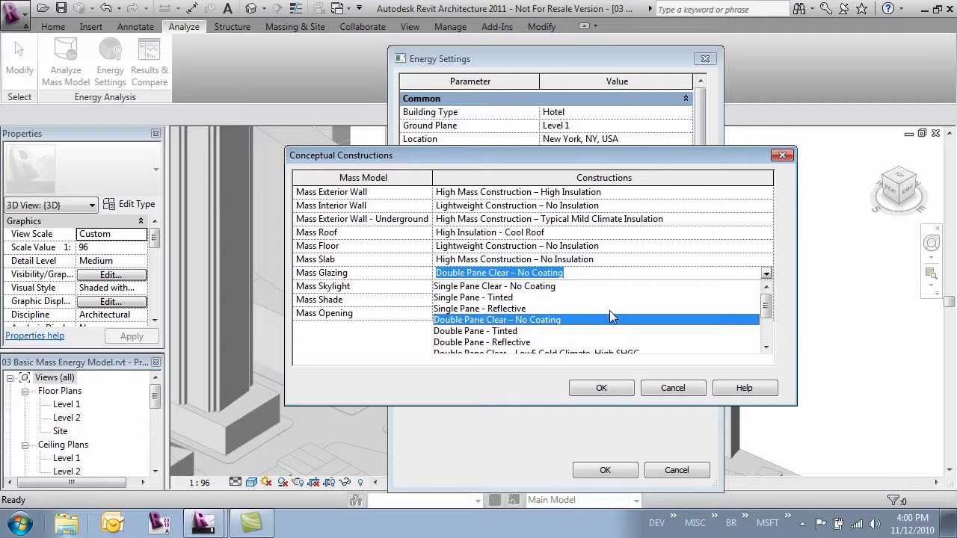
{"action": "scroll", "coordinate": [609, 314], "scroll_direction": "down", "scroll_amount": 1}
{"action": "scroll", "coordinate": [659, 336], "scroll_direction": "down", "scroll_amount": 1}
{"action": "scroll", "coordinate": [659, 336], "scroll_direction": "down", "scroll_amount": 1}
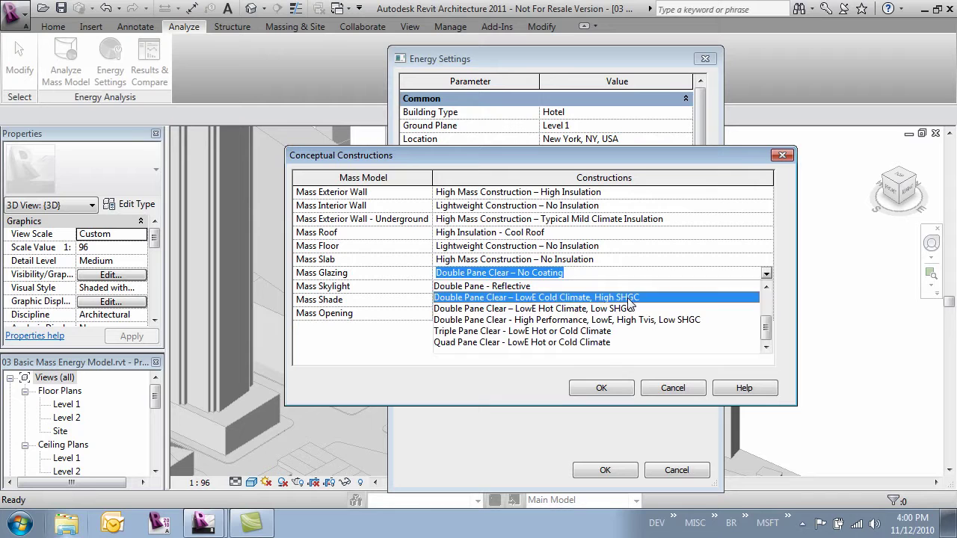
{"action": "left_click", "coordinate": [619, 299]}
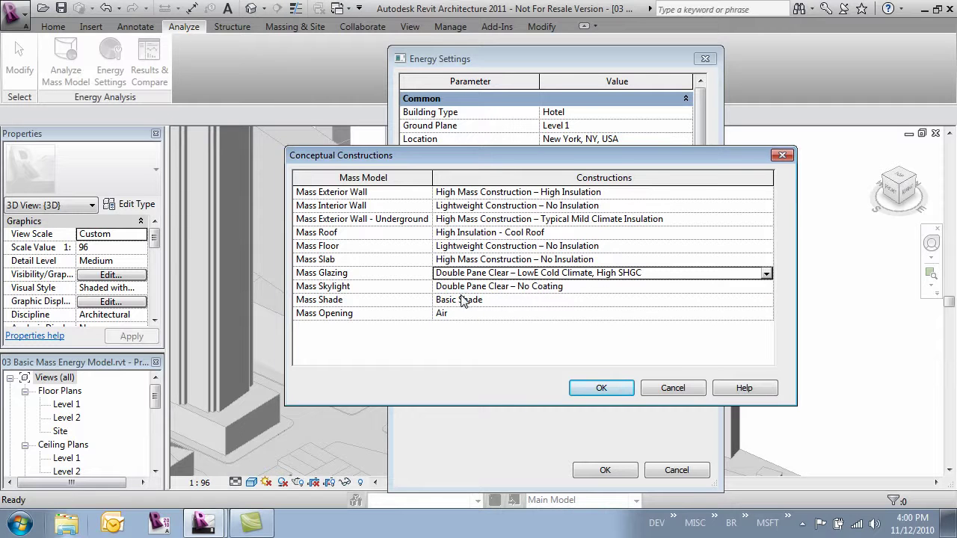
Set the Mass Skylight construction to Double Pane Clear – LowE Cold Climate, High SHGC and accept the constructions and energy settings.
{"action": "left_click", "coordinate": [701, 288]}
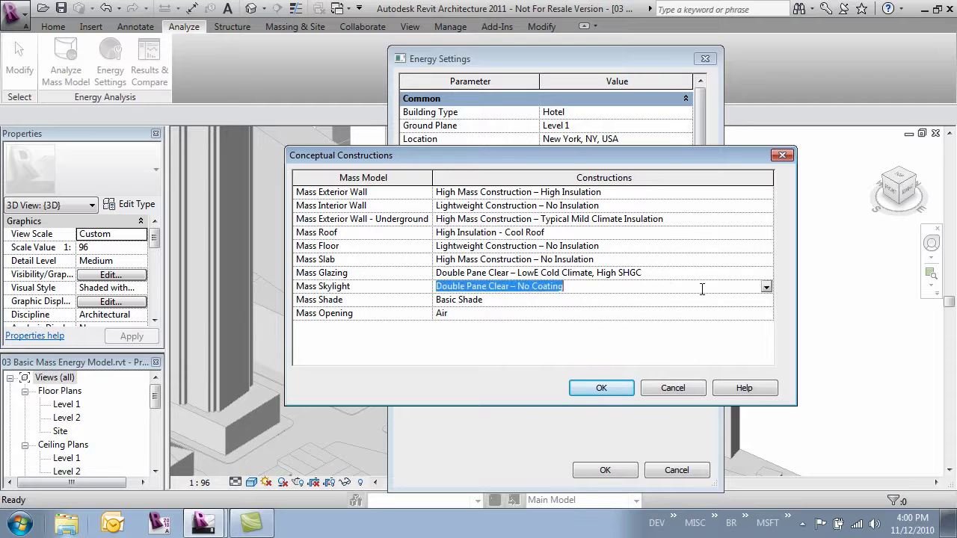
{"action": "left_click", "coordinate": [766, 287]}
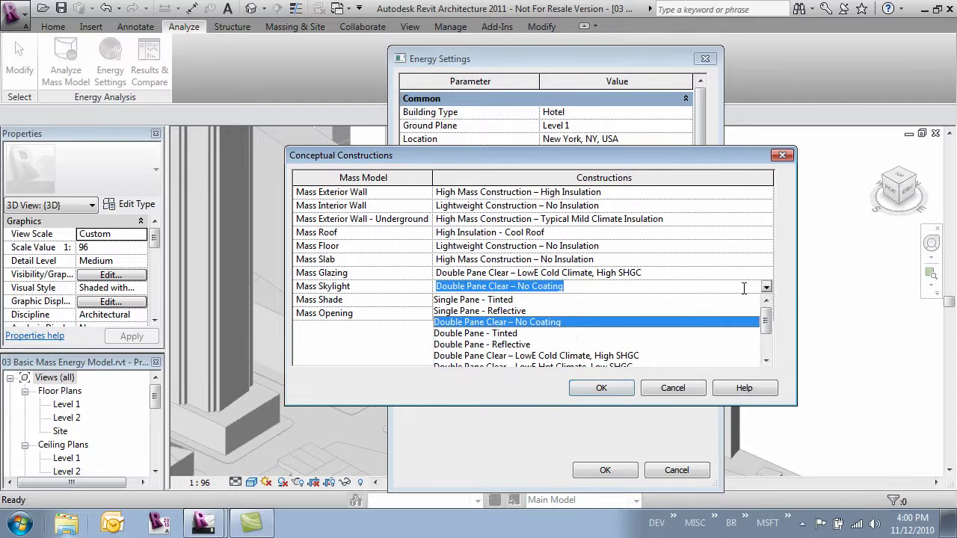
{"action": "left_click", "coordinate": [568, 361]}
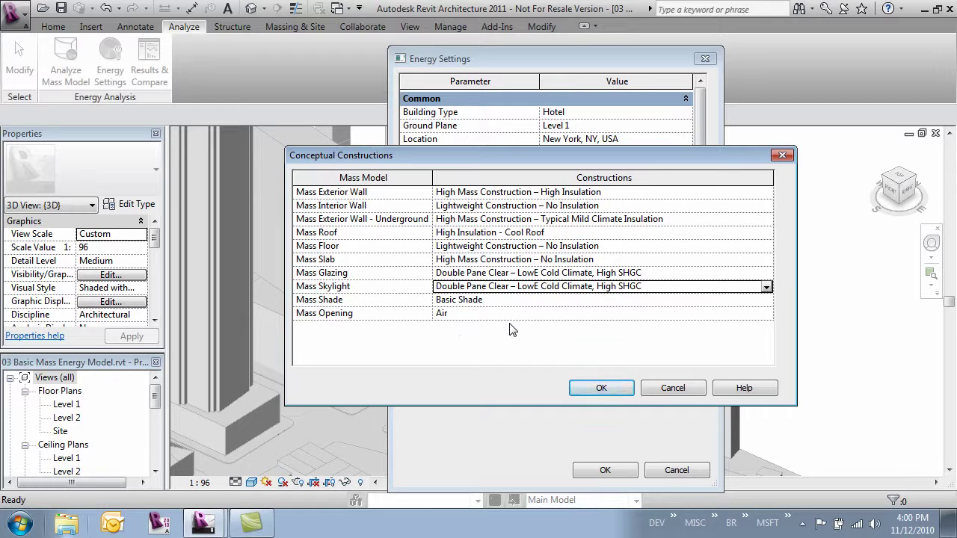
{"action": "left_click", "coordinate": [612, 394]}
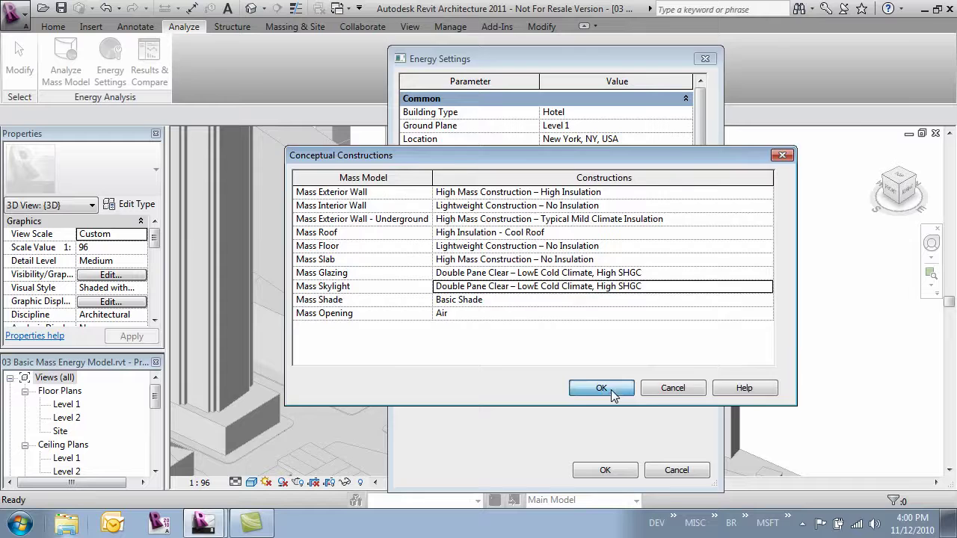
{"action": "left_click_drag", "start_coordinate": [698, 279], "coordinate": [687, 241]}
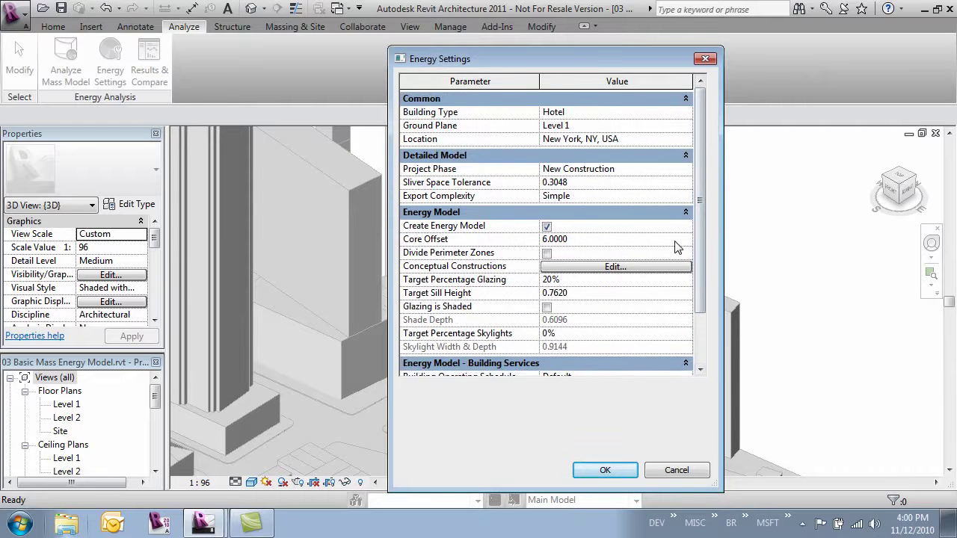
{"action": "left_click", "coordinate": [622, 471]}
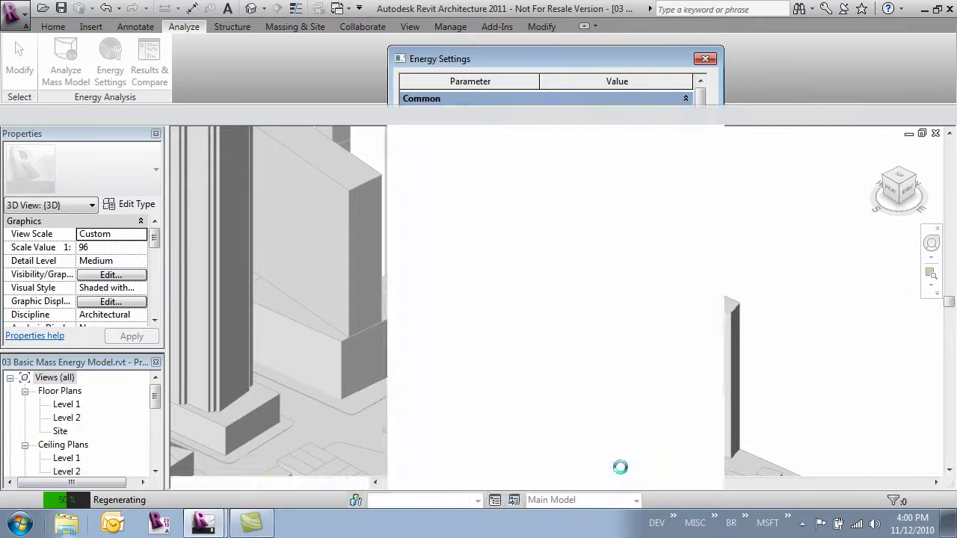
Set the energy model's target sill height to 1 and accept the energy settings.
{"action": "middle_click_drag", "start_coordinate": [678, 231], "coordinate": [705, 244]}
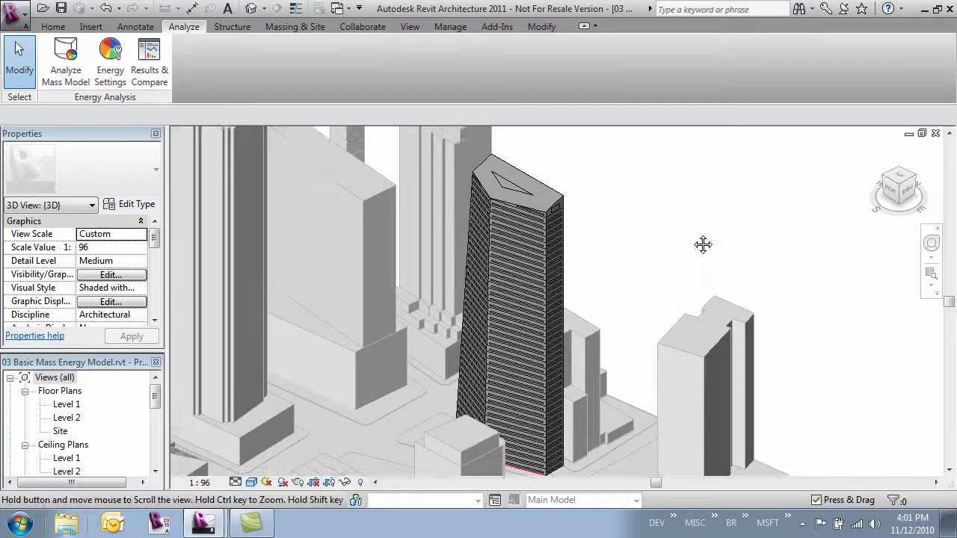
{"action": "scroll", "coordinate": [670, 240], "scroll_direction": "up", "scroll_amount": 1}
{"action": "scroll", "coordinate": [577, 239], "scroll_direction": "up", "scroll_amount": 3}
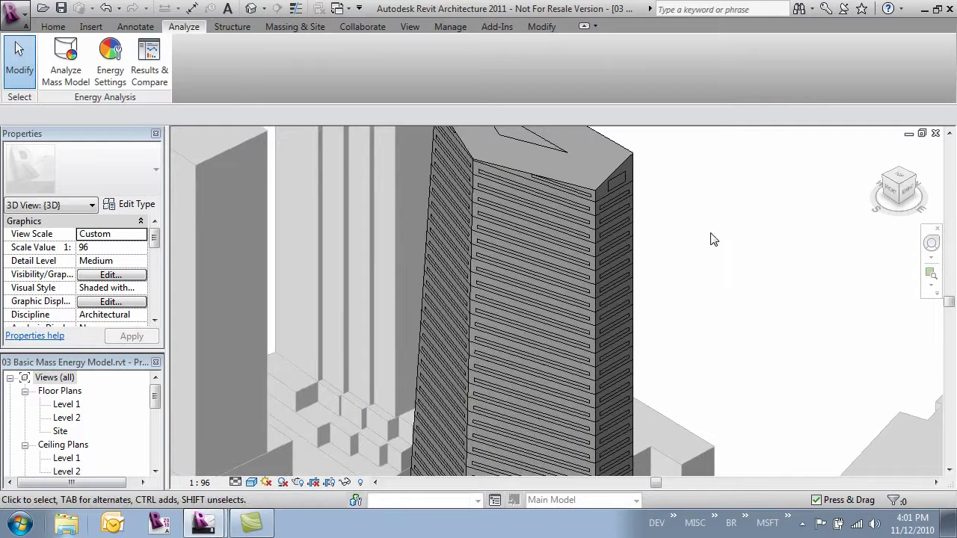
{"action": "scroll", "coordinate": [715, 245], "scroll_direction": "up", "scroll_amount": 2}
{"action": "scroll", "coordinate": [717, 284], "scroll_direction": "up", "scroll_amount": 3}
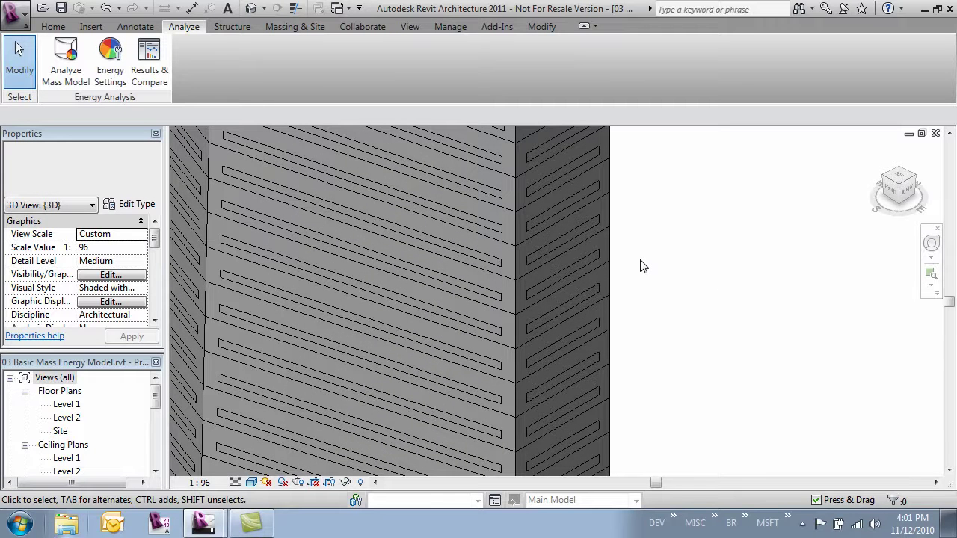
{"action": "left_click", "coordinate": [108, 64]}
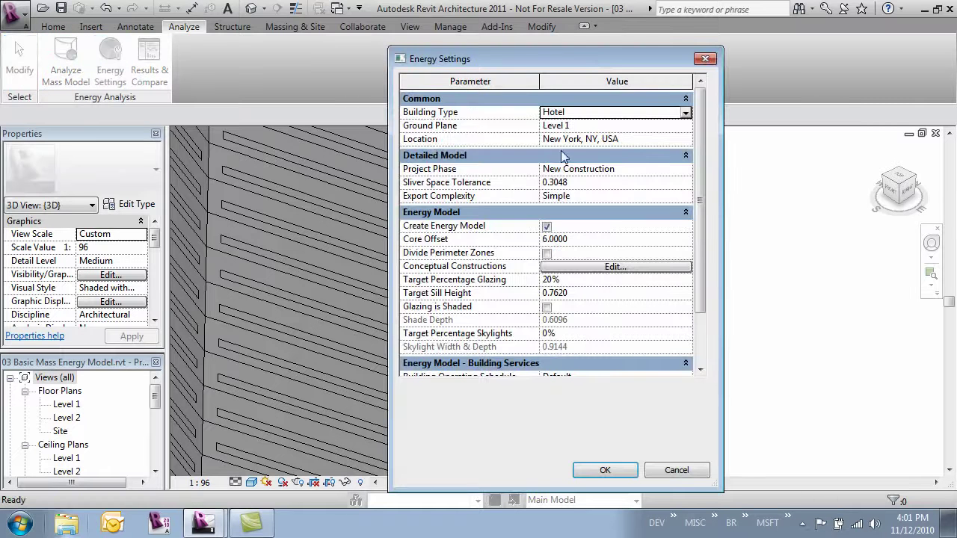
{"action": "left_click", "coordinate": [581, 295]}
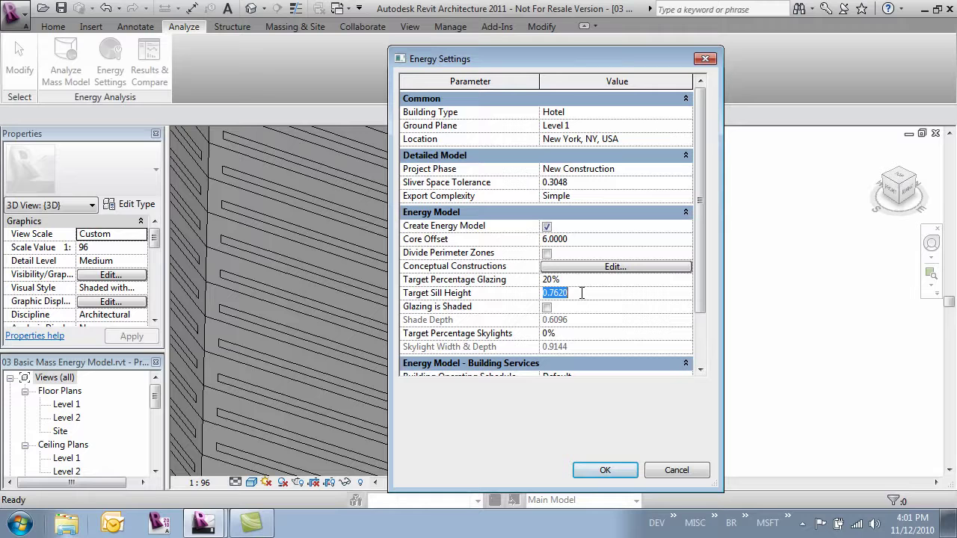
{"action": "type", "text": "1"}
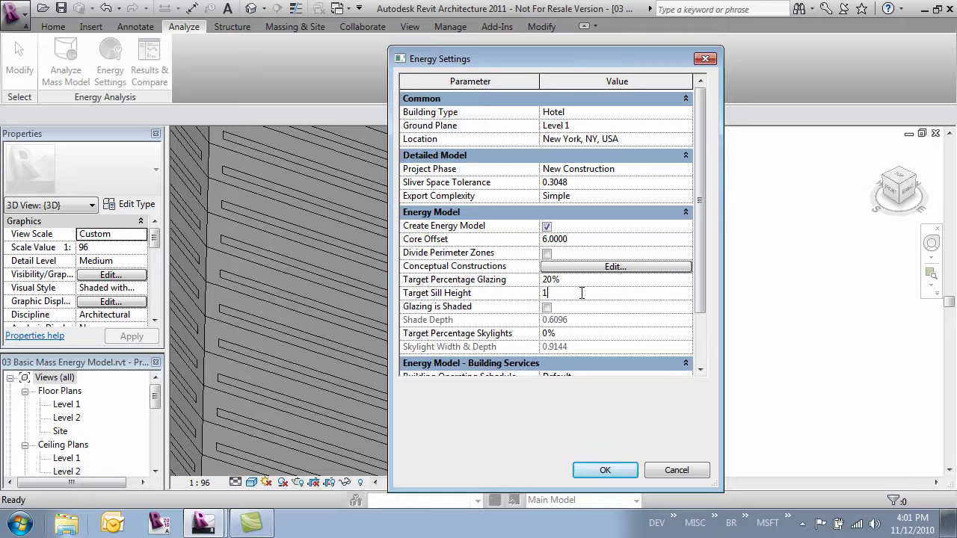
{"action": "left_click", "coordinate": [604, 470]}
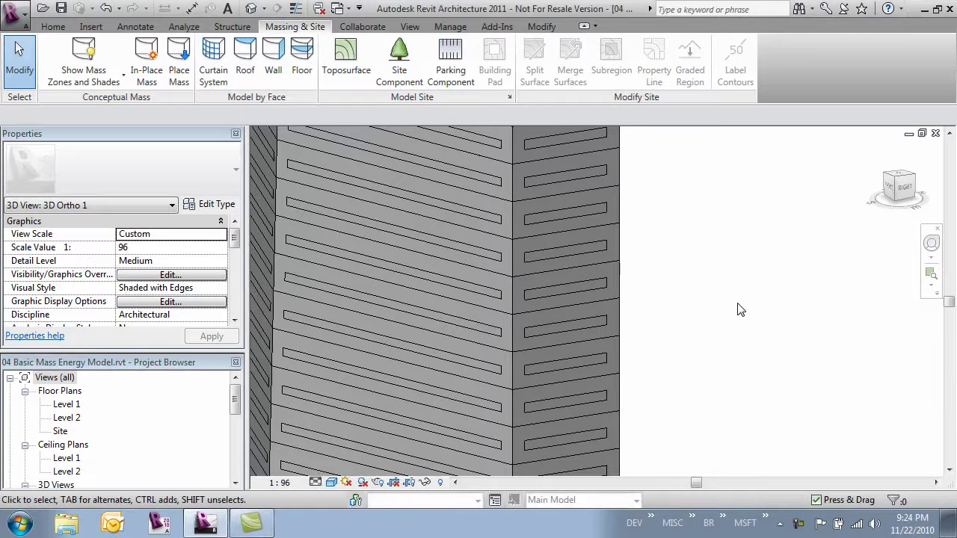
Switch the conceptual mass display to Show Mass Surface Types.
{"action": "scroll", "coordinate": [736, 302], "scroll_direction": "down", "scroll_amount": 4}
{"action": "middle_click_drag", "start_coordinate": [725, 295], "coordinate": [688, 314]}
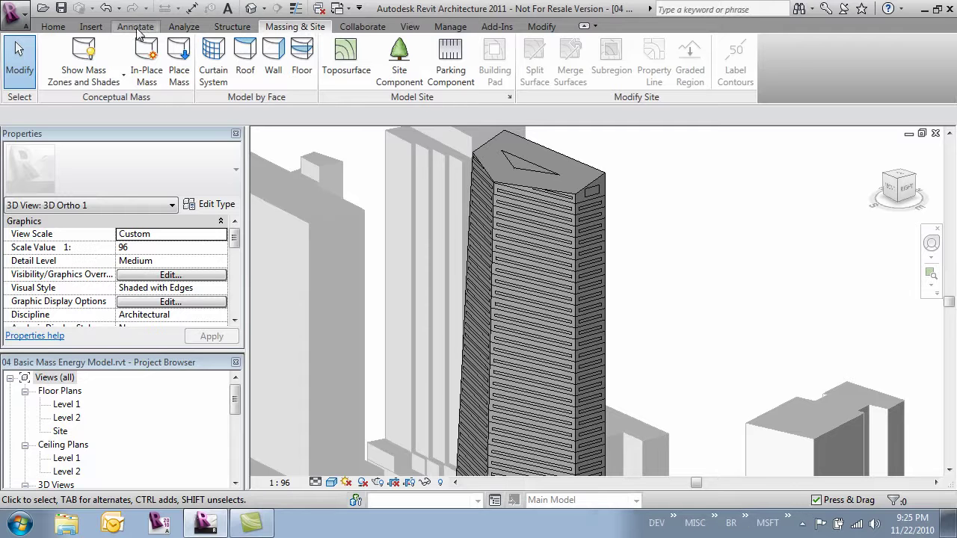
{"action": "left_click", "coordinate": [101, 80]}
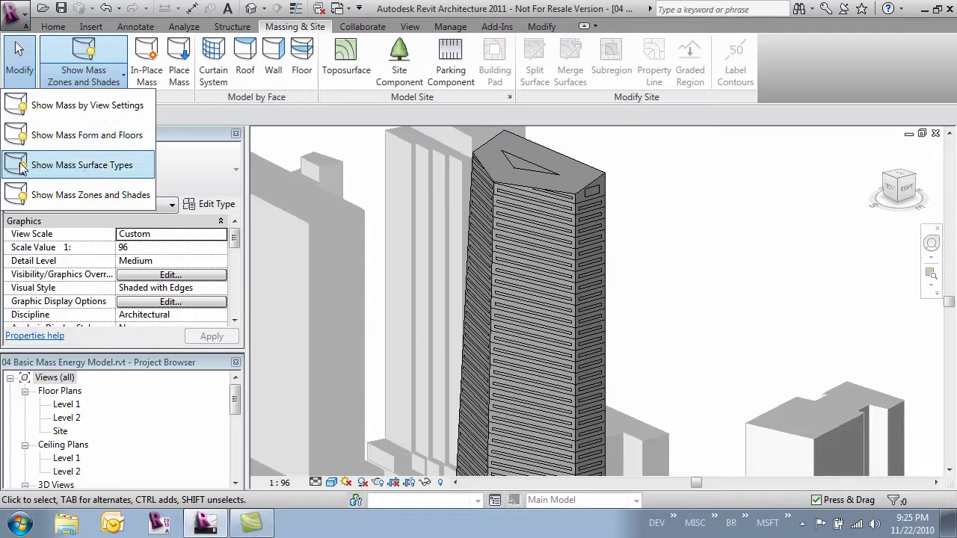
{"action": "left_click", "coordinate": [70, 172]}
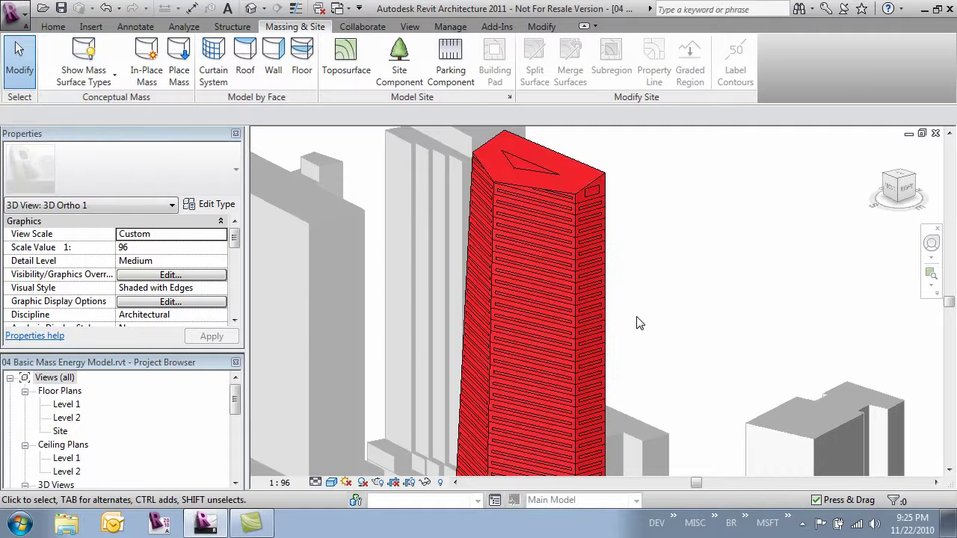
Override the conceptual construction of the glazing on the tower's narrow side face with Quad Pane Clear - LowE Hot or Cold Climate.
{"action": "middle_click_drag", "start_coordinate": [681, 363], "coordinate": [711, 245]}
{"action": "scroll", "coordinate": [711, 245], "scroll_direction": "up", "scroll_amount": 4}
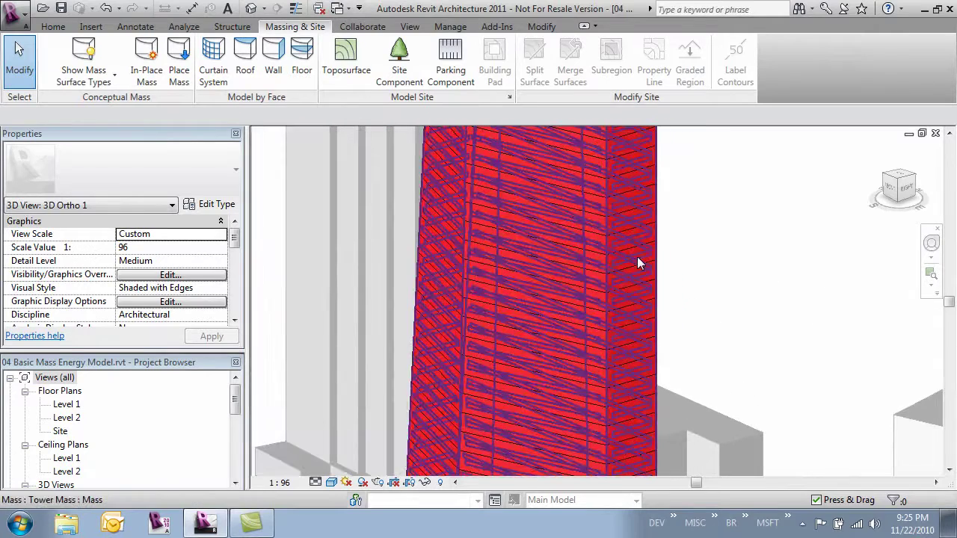
{"action": "key", "text": "Tab"}
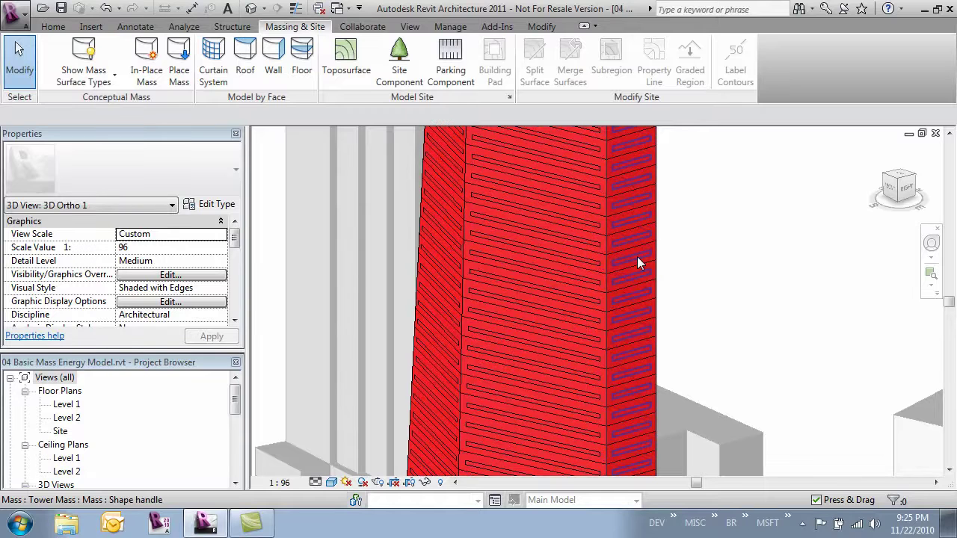
{"action": "left_click", "coordinate": [637, 256]}
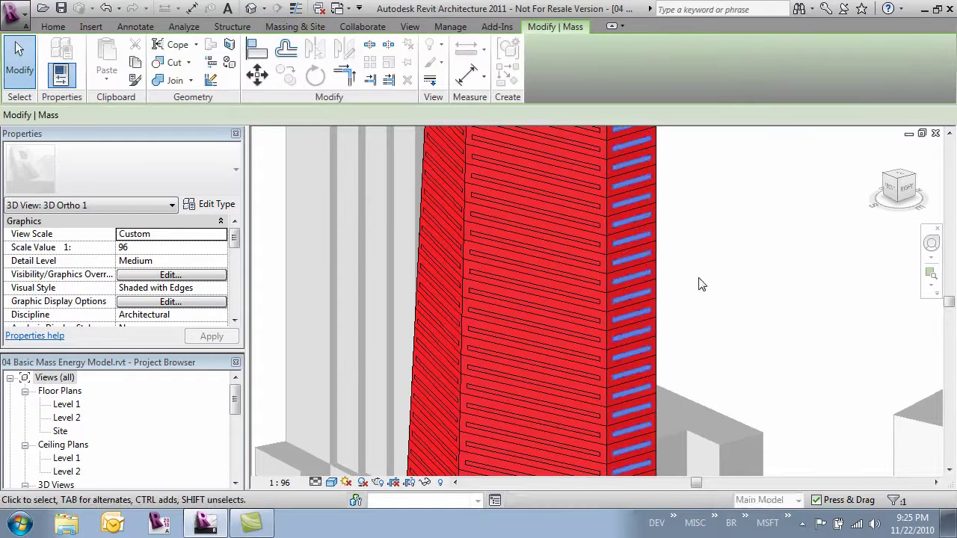
{"action": "middle_click_drag", "start_coordinate": [637, 256], "coordinate": [696, 224]}
{"action": "scroll", "coordinate": [684, 405], "scroll_direction": "down", "scroll_amount": 2}
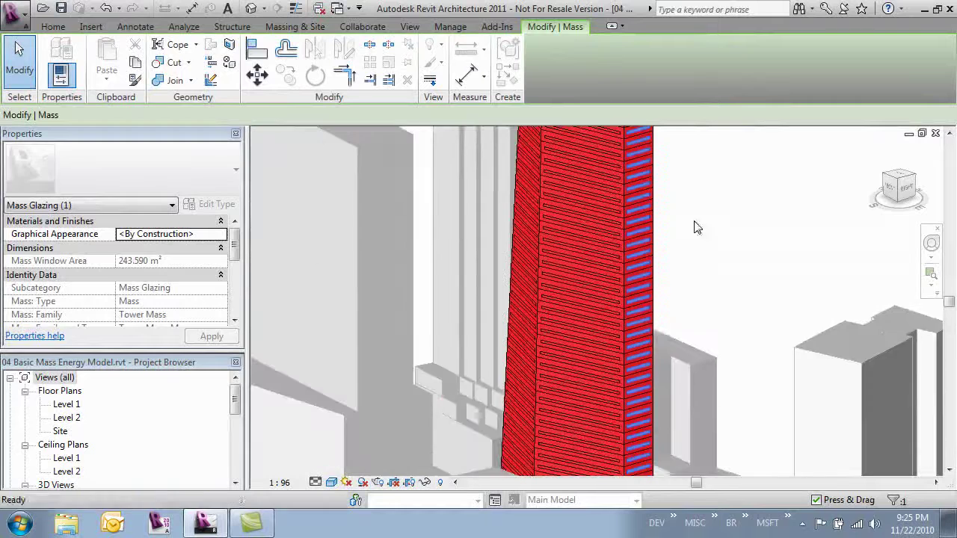
{"action": "scroll", "coordinate": [736, 253], "scroll_direction": "up", "scroll_amount": 2}
{"action": "middle_click_drag", "start_coordinate": [736, 252], "coordinate": [688, 316]}
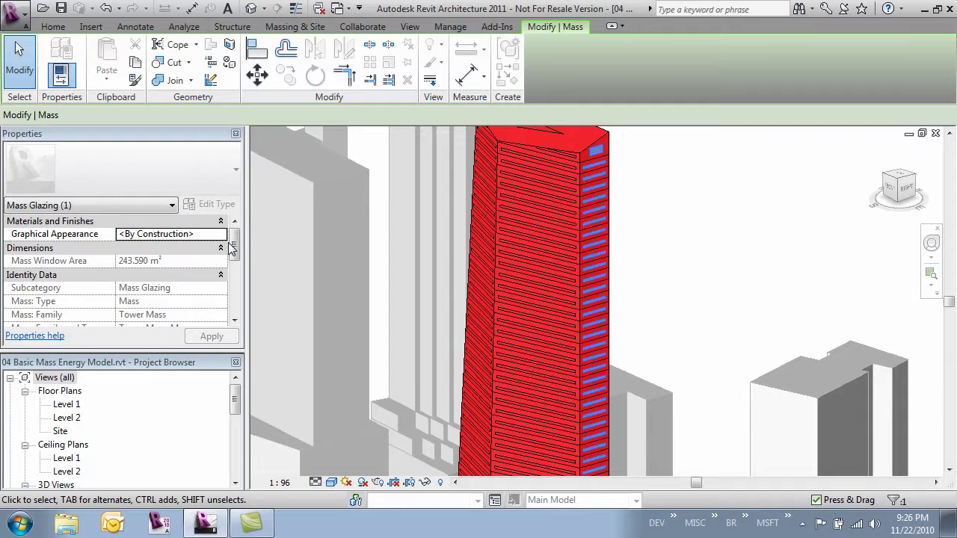
{"action": "left_click_drag", "start_coordinate": [234, 248], "coordinate": [234, 299]}
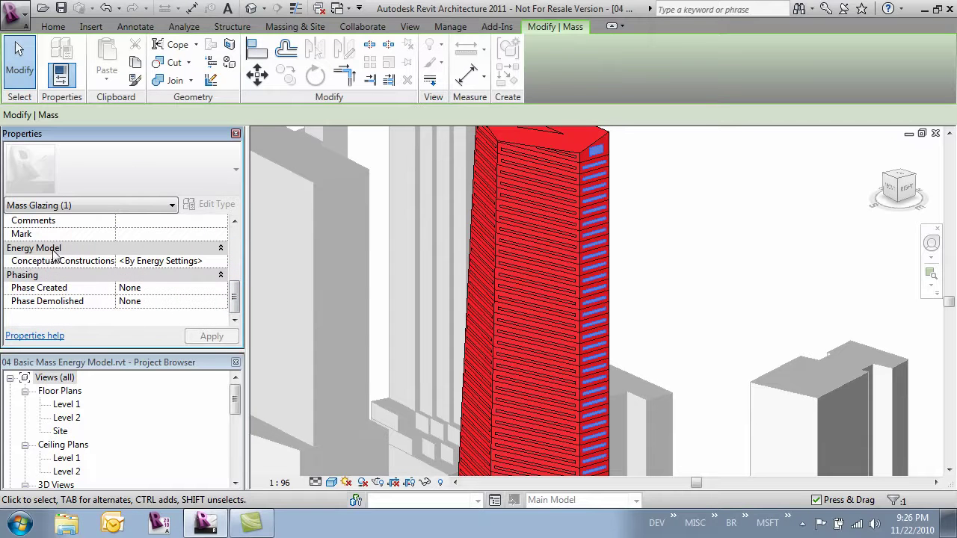
{"action": "mouse_move", "coordinate": [181, 261]}
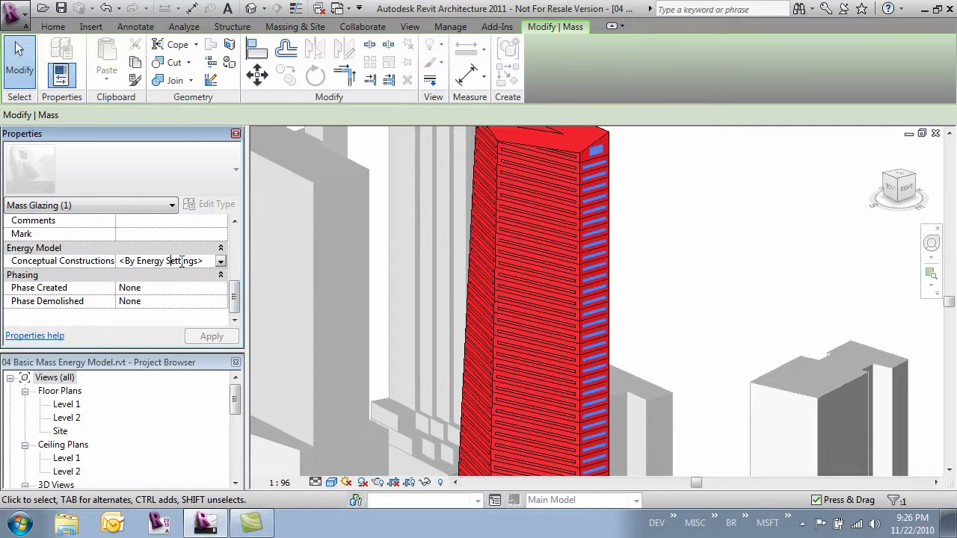
{"action": "left_click", "coordinate": [220, 262]}
{"action": "scroll", "coordinate": [214, 308], "scroll_direction": "down", "scroll_amount": 2}
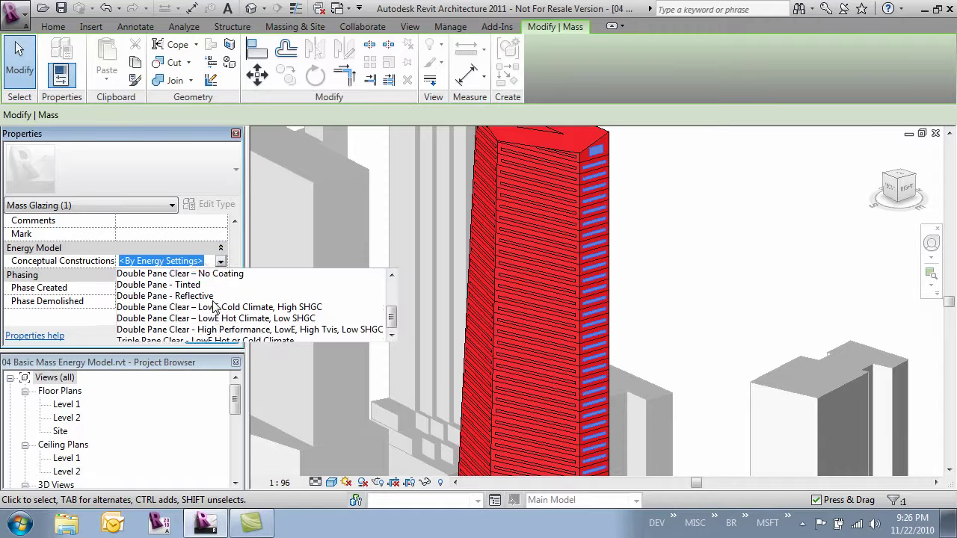
{"action": "scroll", "coordinate": [214, 308], "scroll_direction": "down", "scroll_amount": 1}
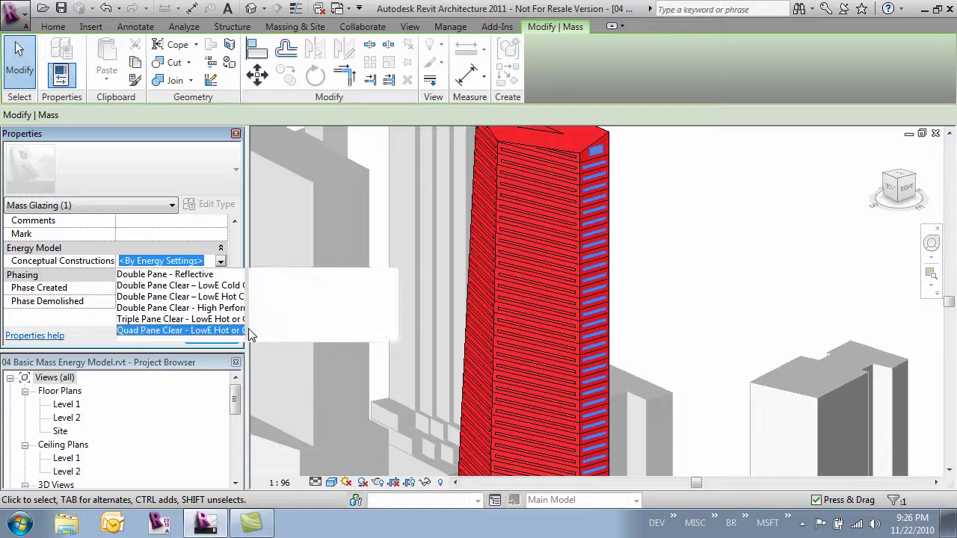
{"action": "left_click", "coordinate": [251, 330]}
{"action": "left_click", "coordinate": [212, 337]}
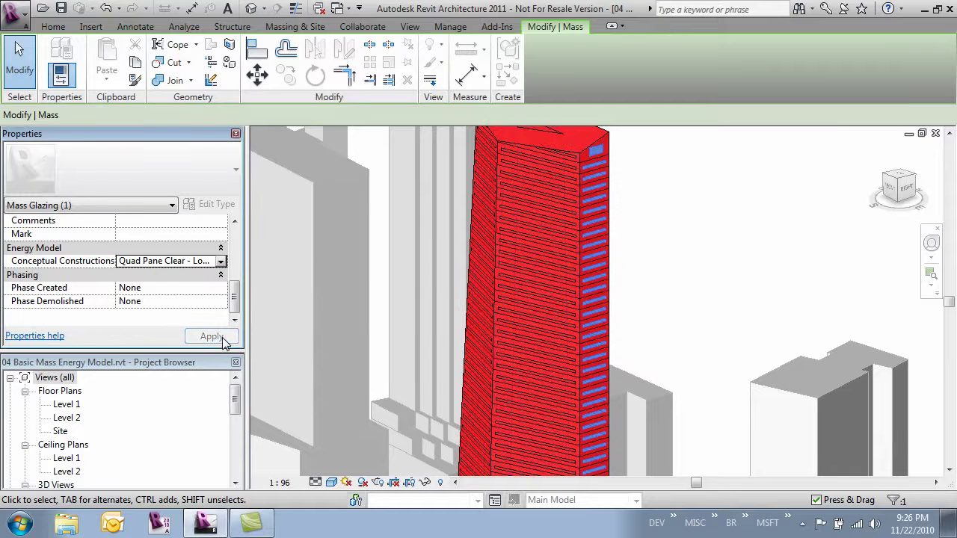
{"action": "left_click", "coordinate": [696, 277]}
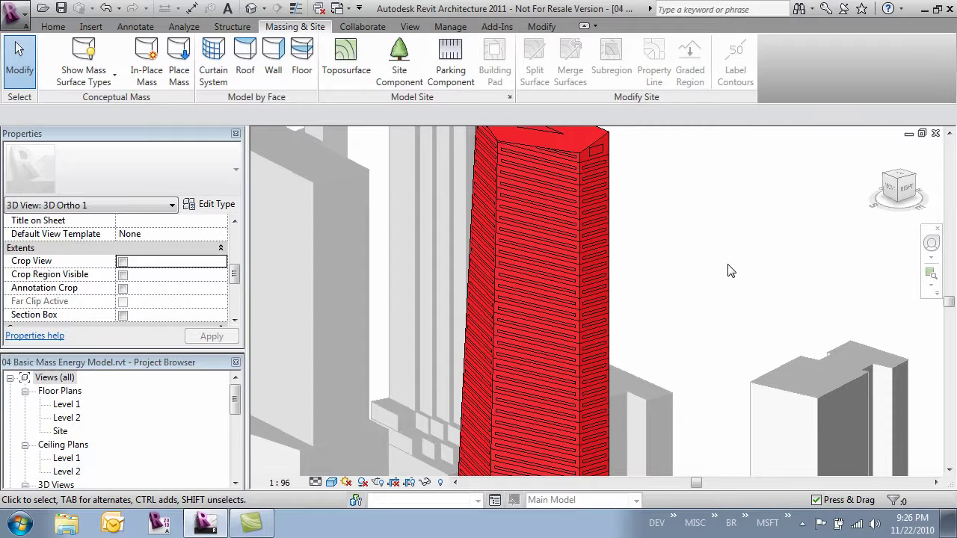
{"action": "scroll", "coordinate": [728, 269], "scroll_direction": "down", "scroll_amount": 3}
{"action": "middle_click_drag", "start_coordinate": [716, 278], "coordinate": [634, 234]}
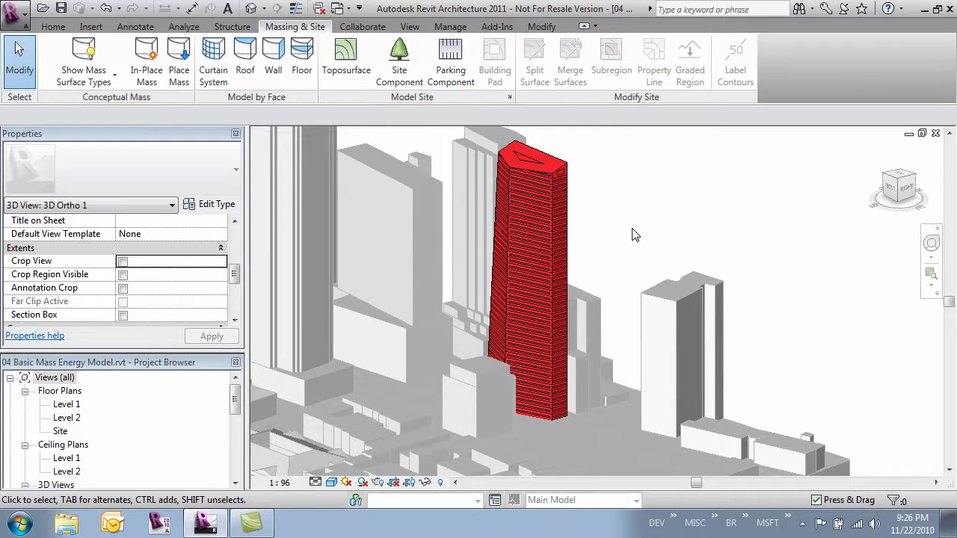